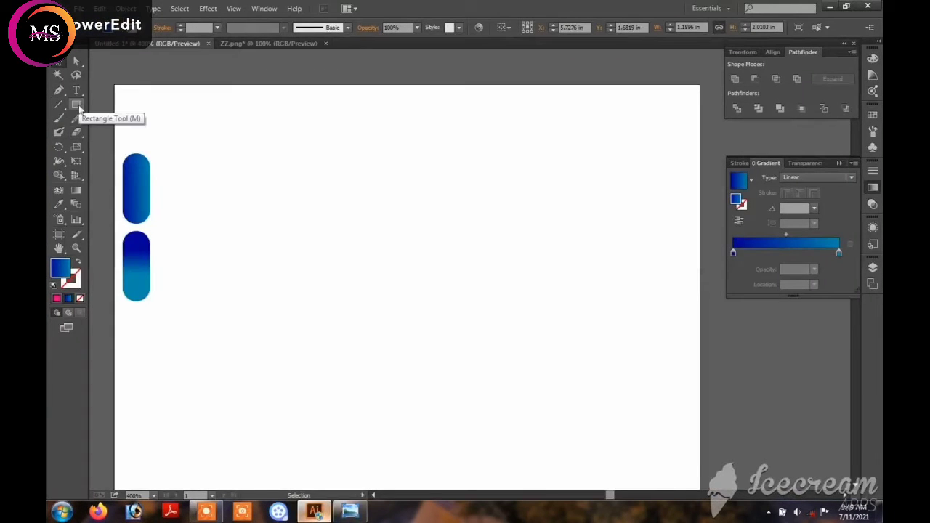
Draw a circle about 1.22 in across with no fill and a 1 pt green-to-pink gradient stroke.
drag(76, 105, 109, 131)
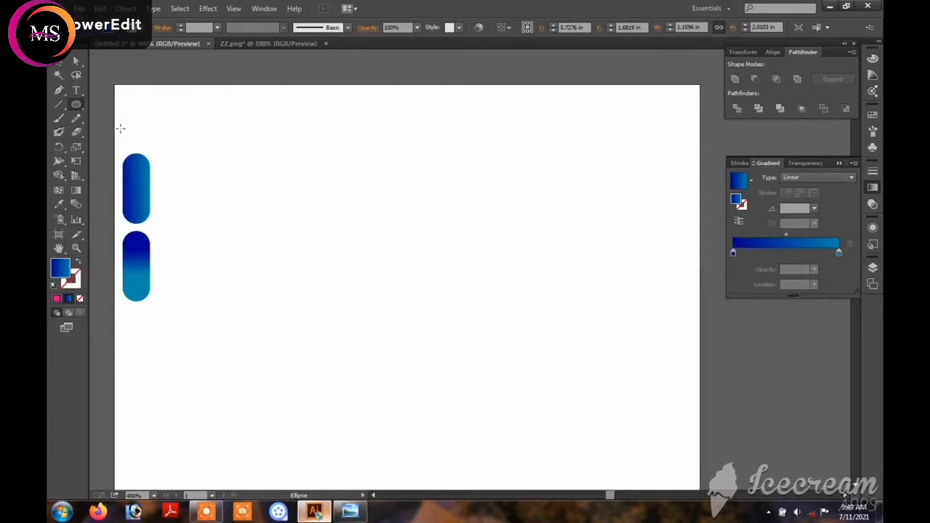
drag(319, 245, 422, 344)
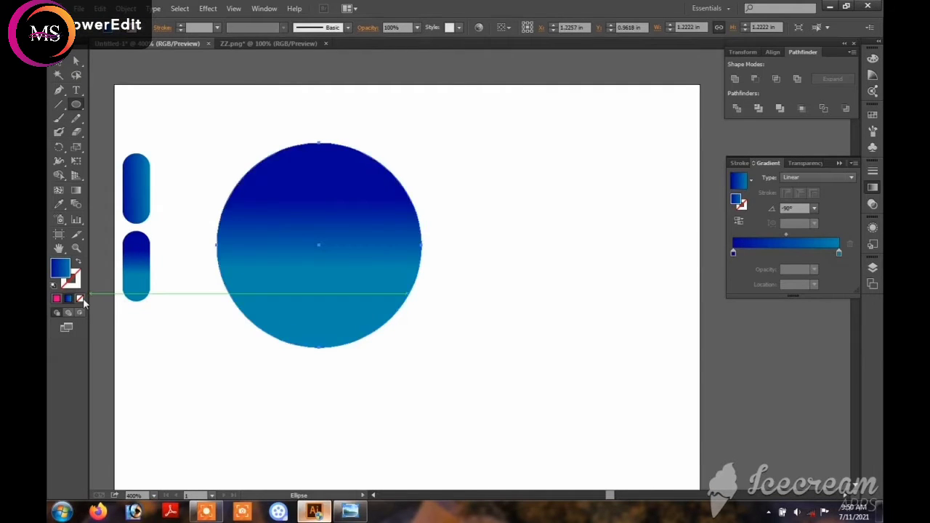
click(82, 298)
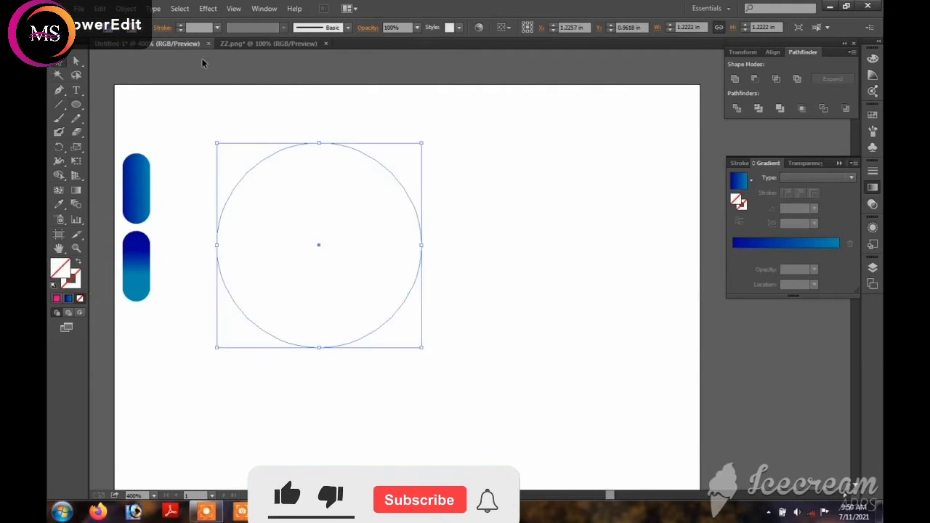
click(181, 25)
click(205, 93)
click(243, 171)
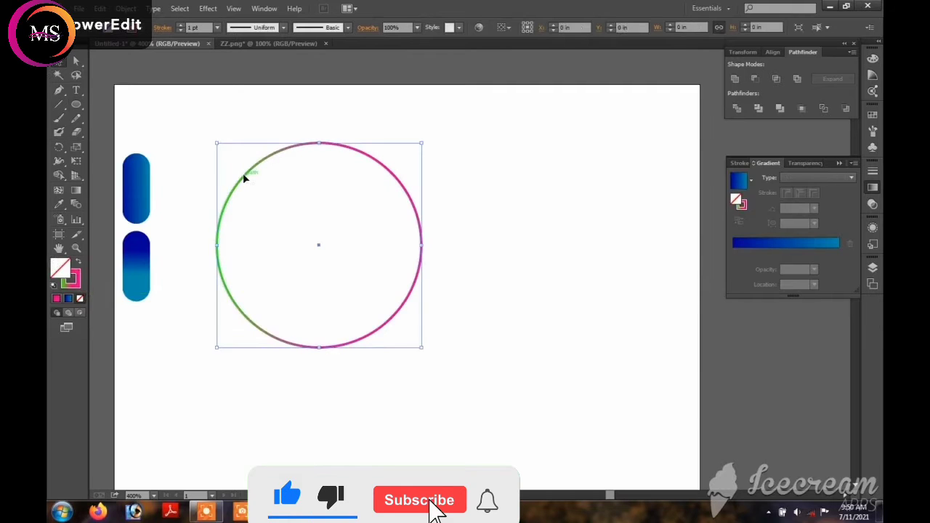
Duplicate the circle slightly to the right and add a smaller copy inside, touching the duplicate's left edge.
drag(241, 185, 285, 183)
click(192, 108)
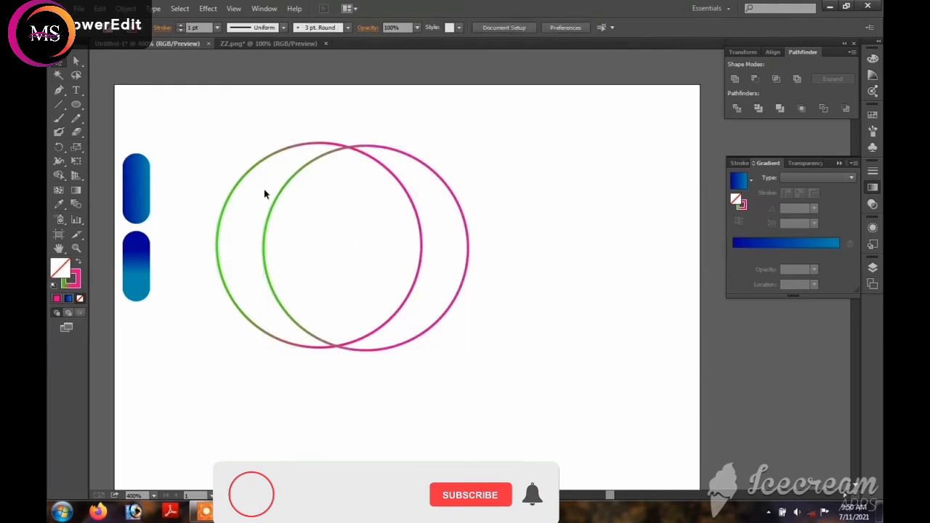
click(274, 212)
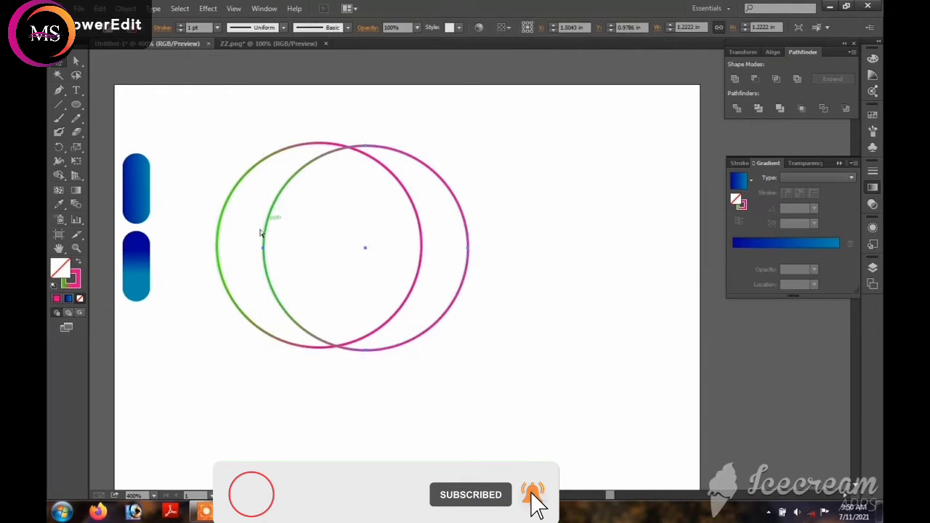
drag(470, 253, 393, 244)
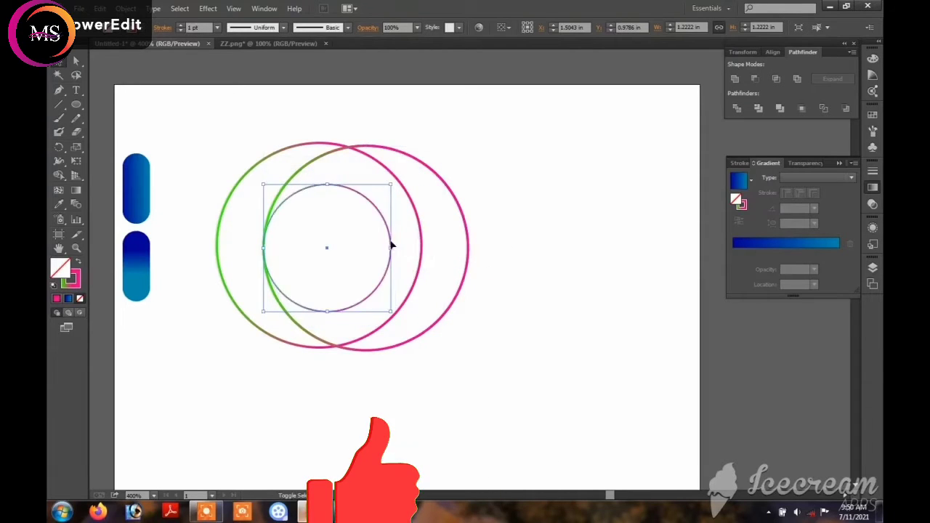
click(290, 124)
Draw a rectangle about 0.91 by 0.39 in across the right side of the circles and nudge it slightly upward.
drag(77, 102, 117, 102)
mouse_move(356, 231)
mouse_down()
mouse_move(379, 269)
mouse_move(508, 296)
mouse_up()
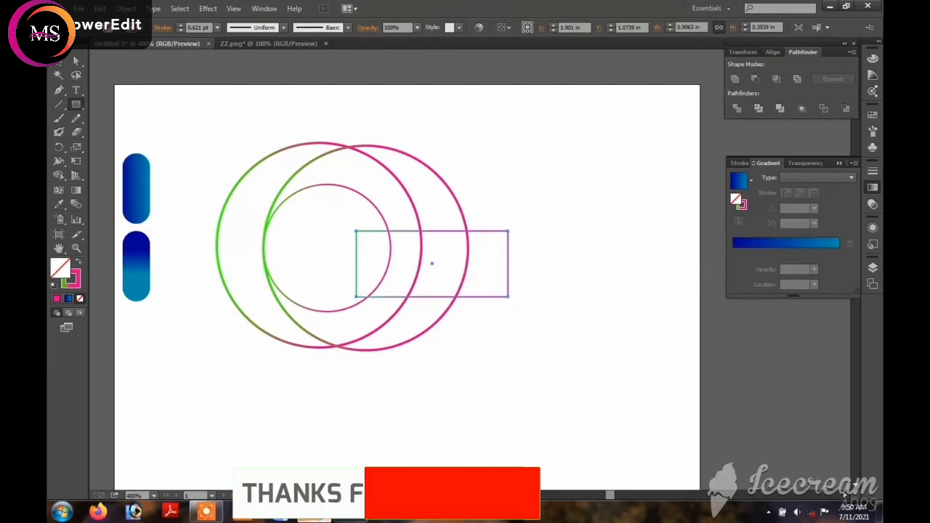
key(v)
drag(211, 151, 535, 336)
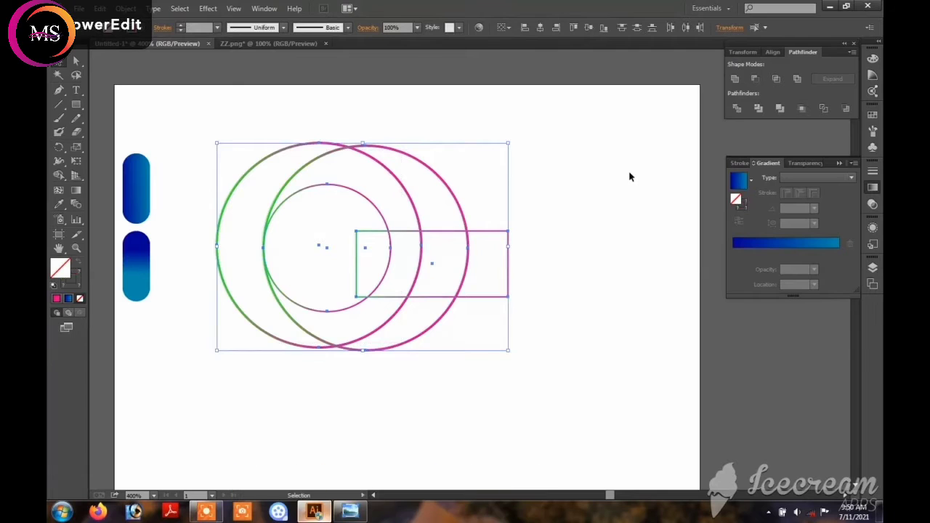
click(517, 232)
drag(431, 236, 432, 231)
Divide the three circles and the rectangle into separate pieces and ungroup the result.
drag(235, 114, 453, 360)
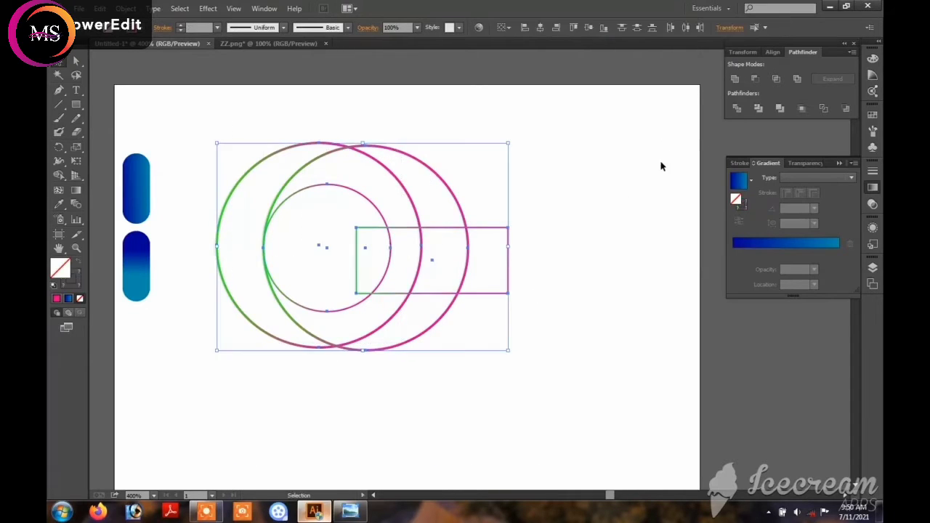
click(737, 109)
click(559, 229)
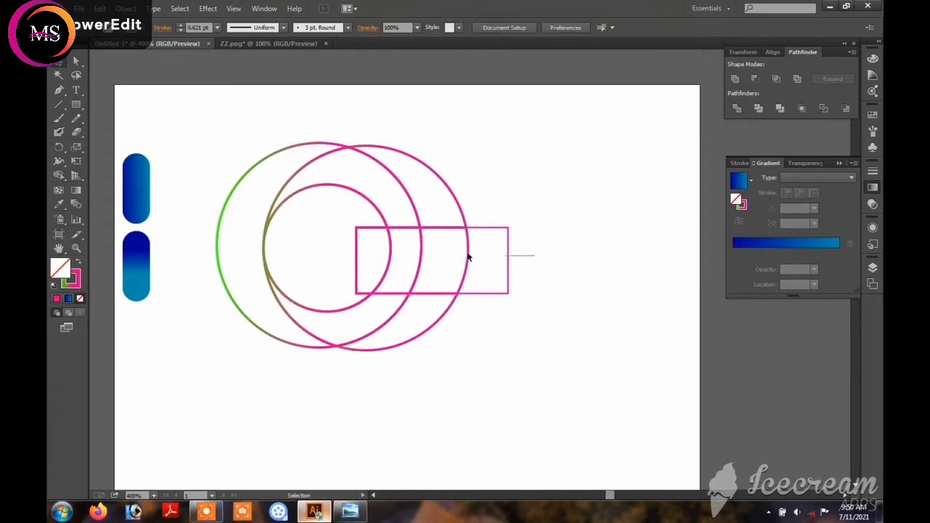
click(372, 241)
right_click(371, 241)
click(378, 305)
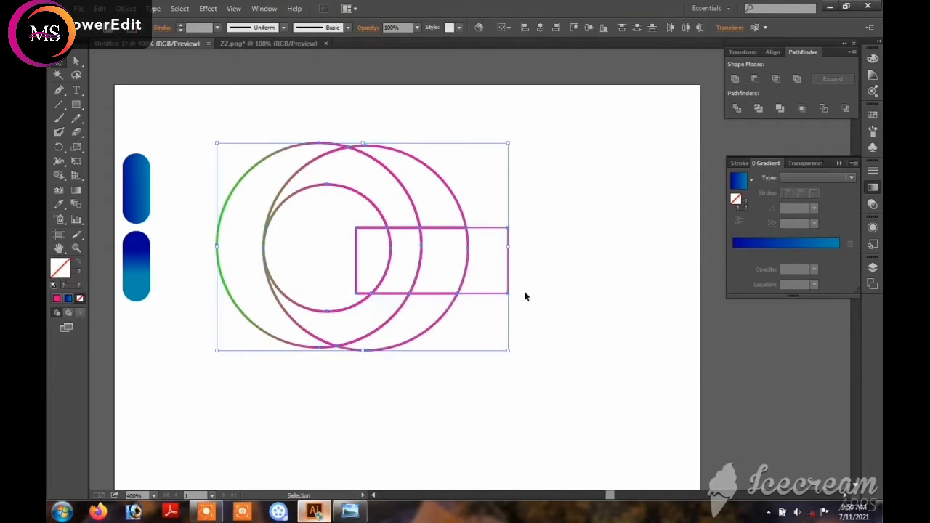
Delete the pieces inside the small circle and rectangle plus the outer right slivers, leaving a C shape.
drag(551, 276, 348, 254)
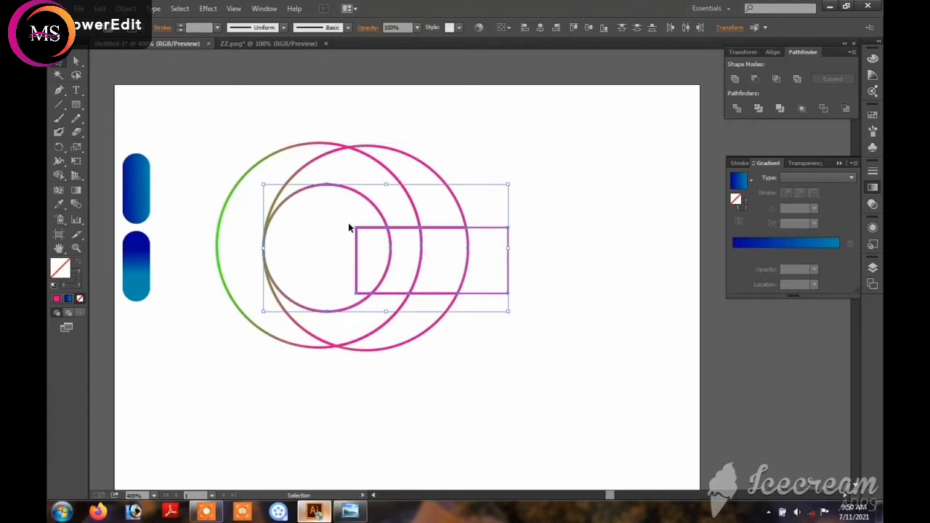
key(Delete)
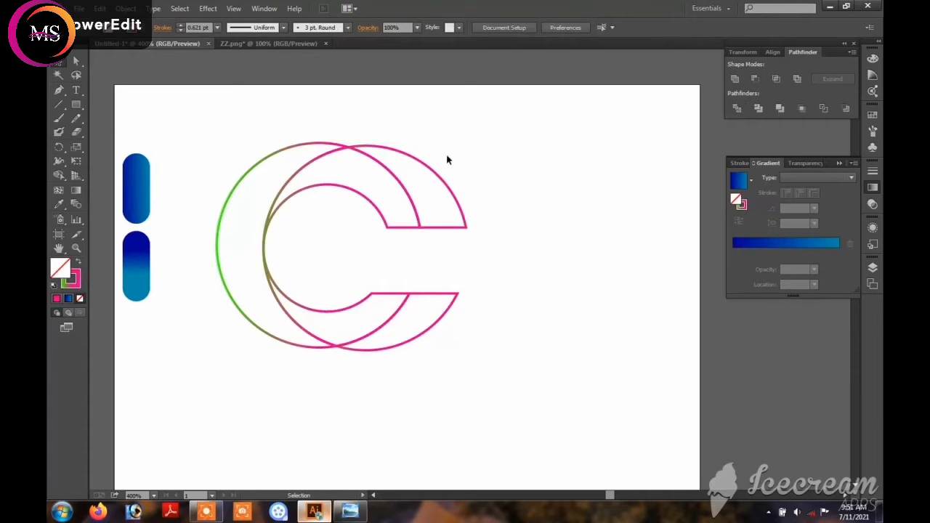
drag(445, 229, 445, 255)
key(Delete)
drag(446, 325, 446, 325)
key(Delete)
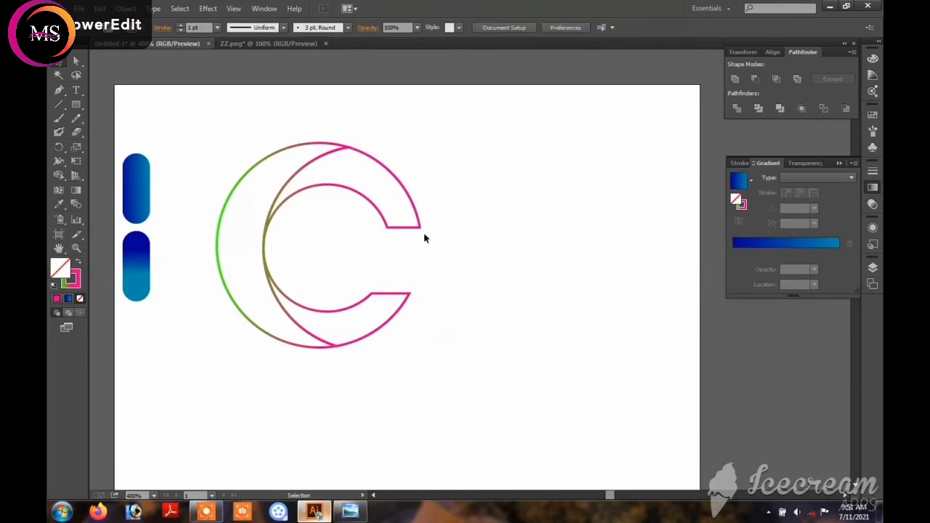
Move the C shape slightly down and left, and fill all its pieces with the upper pill's blue gradient.
drag(247, 138, 327, 229)
click(176, 202)
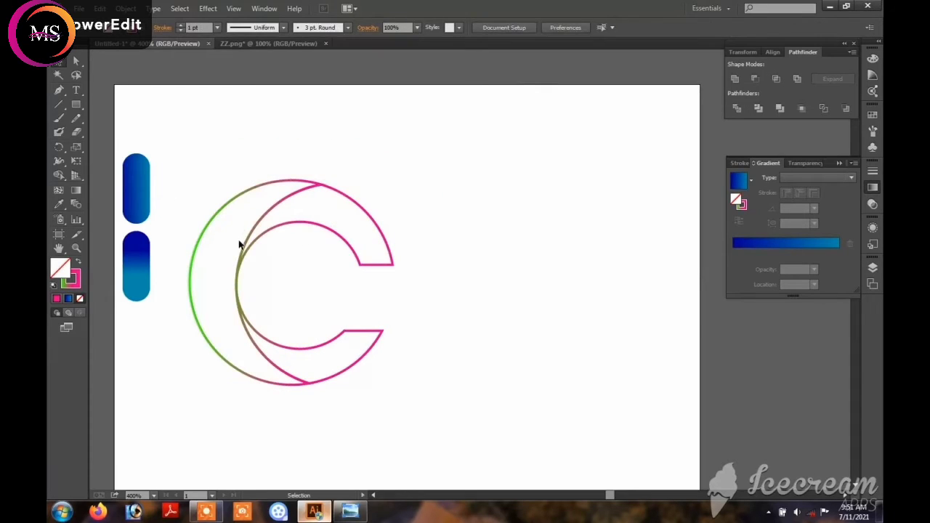
drag(205, 192, 298, 316)
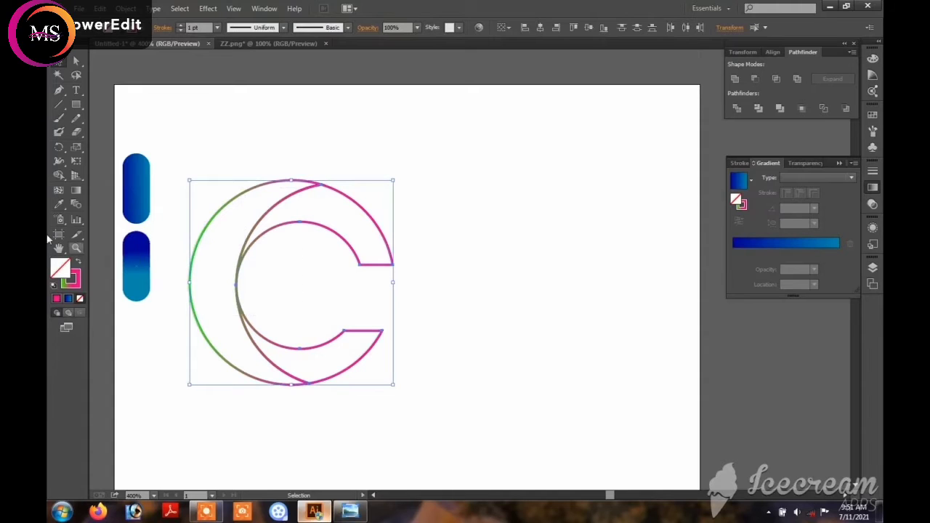
click(59, 204)
click(137, 203)
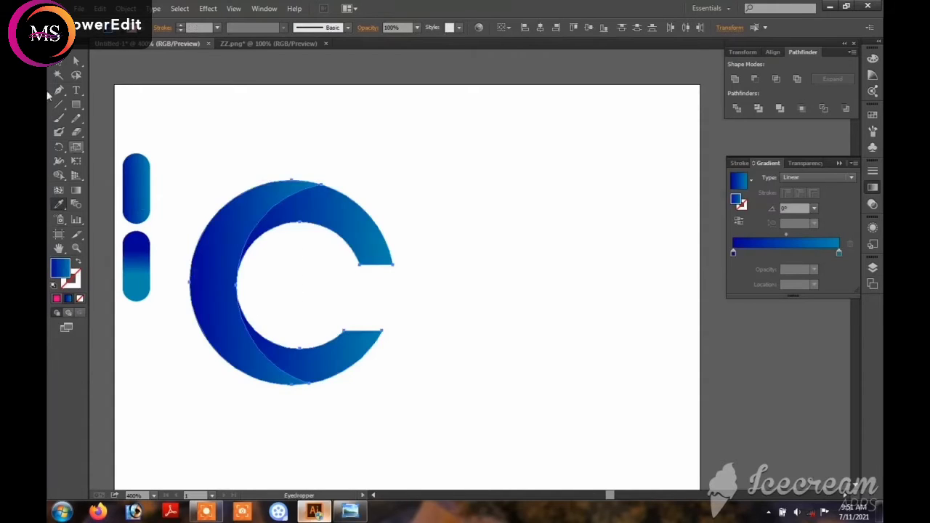
Redirect the linear gradient on the C's upper right segment to an angle of about 20°.
click(57, 63)
click(346, 228)
click(282, 251)
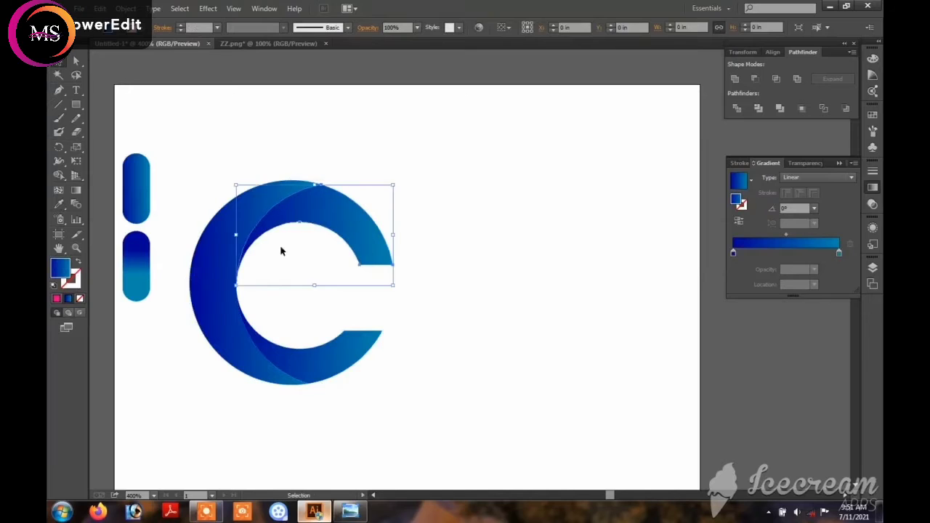
click(60, 206)
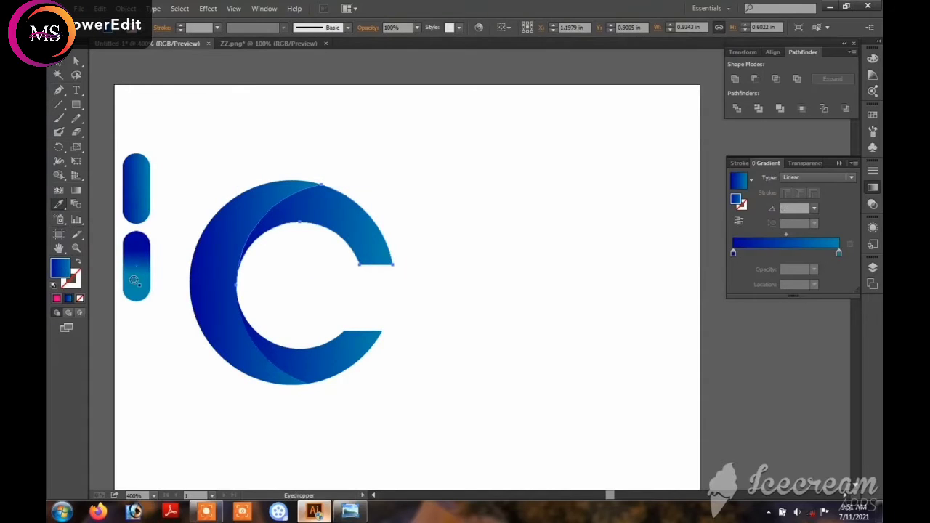
click(59, 63)
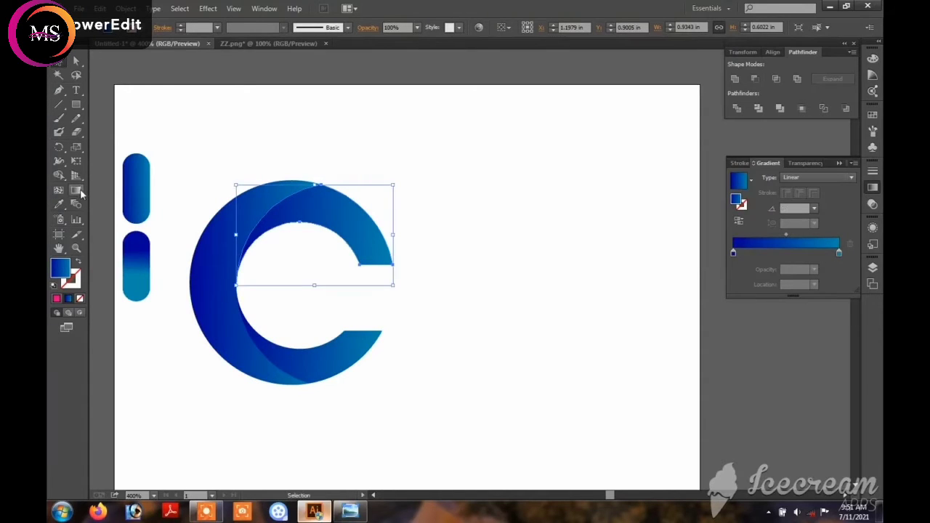
click(77, 191)
drag(340, 226, 380, 246)
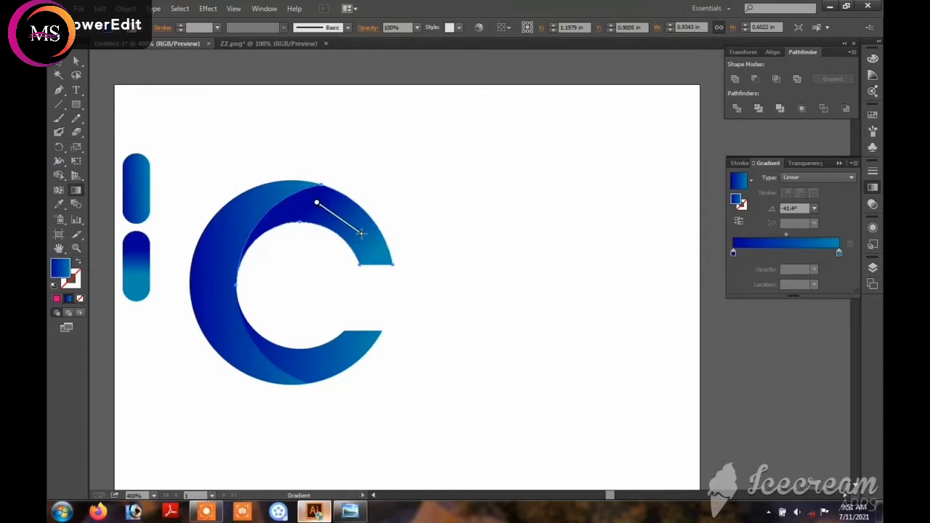
drag(303, 207, 360, 219)
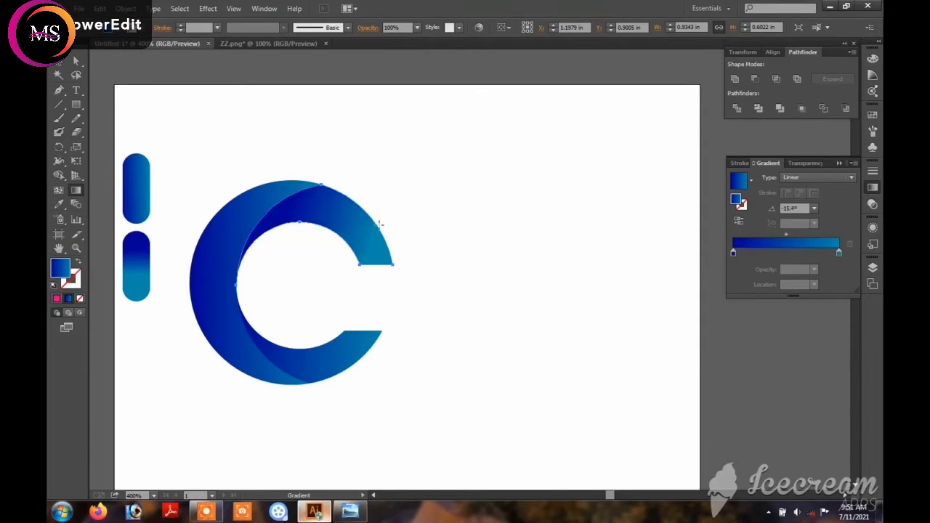
drag(269, 232, 380, 213)
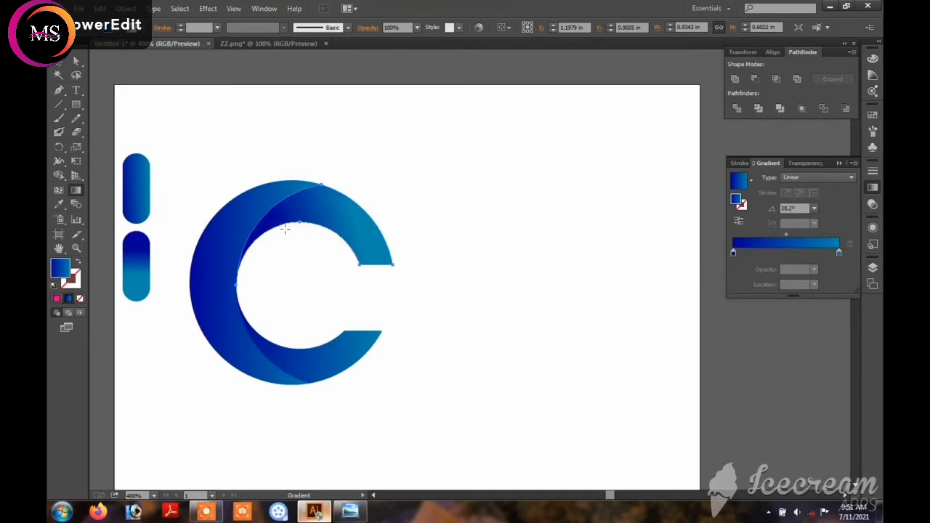
key(v)
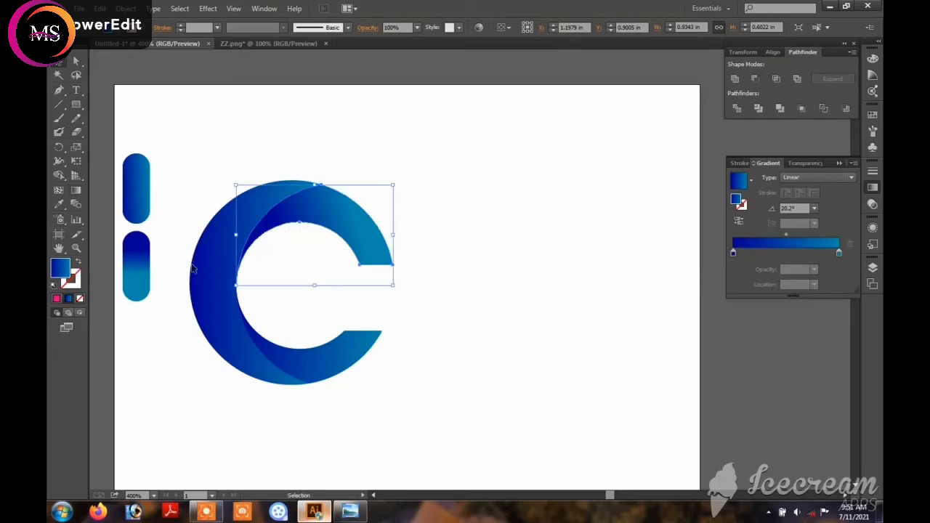
click(311, 348)
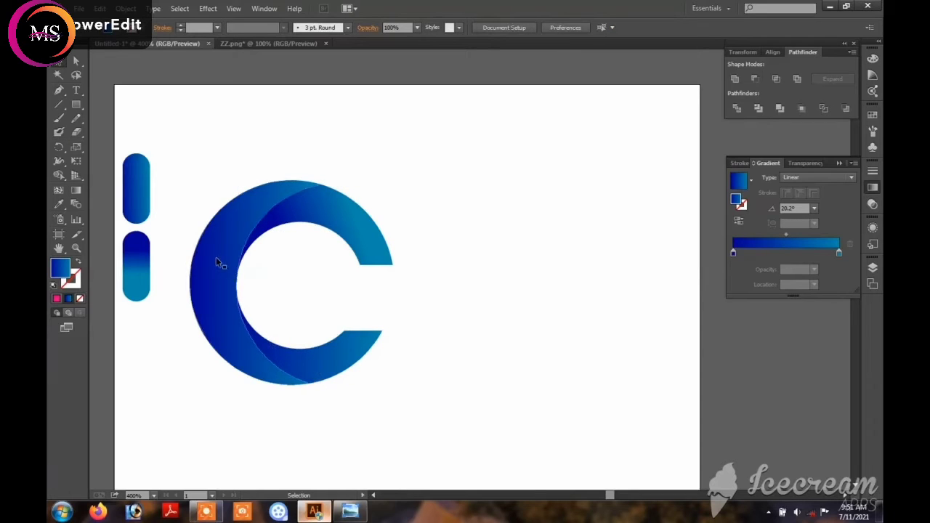
Move the whole C shape down and to the right to make room above it.
drag(214, 181, 257, 266)
drag(241, 223, 279, 270)
click(251, 162)
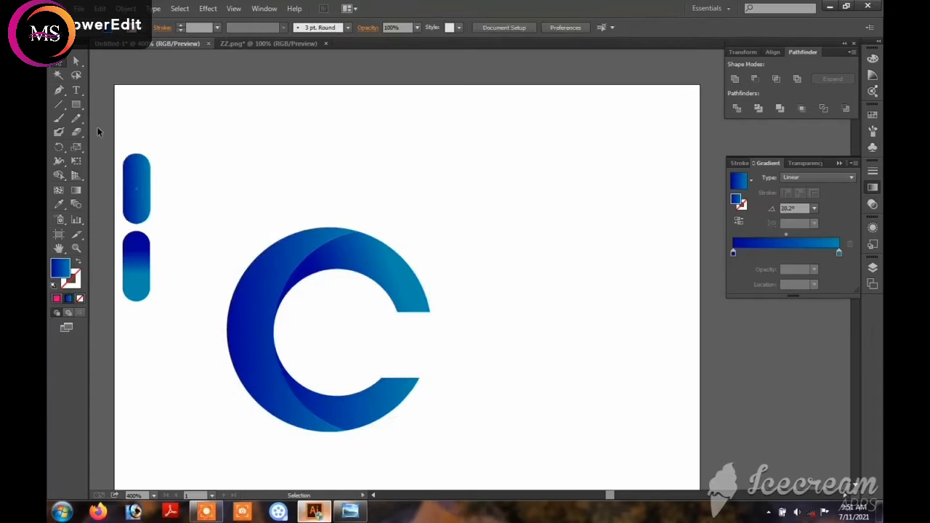
Draw a vertical rounded bar about 0.18 by 0.86 in overlapping the upper left of the C.
drag(77, 104, 132, 117)
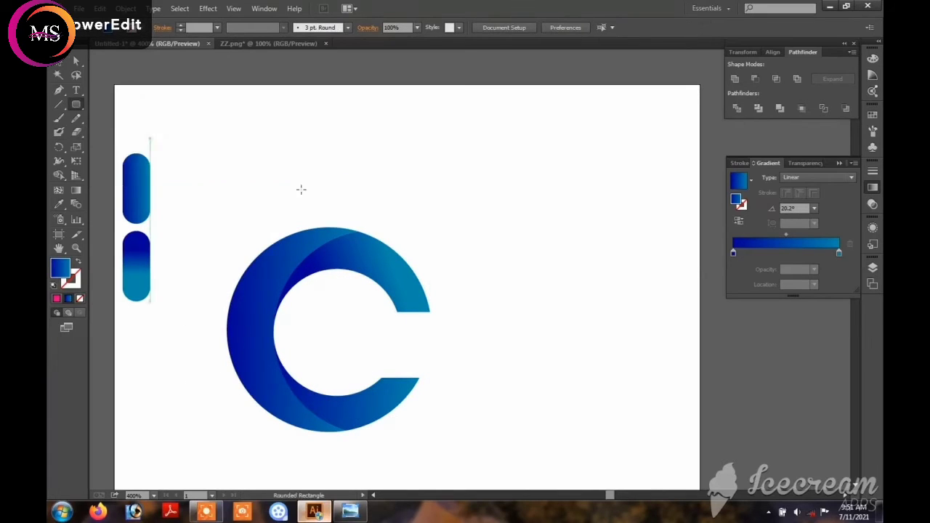
drag(259, 167, 288, 311)
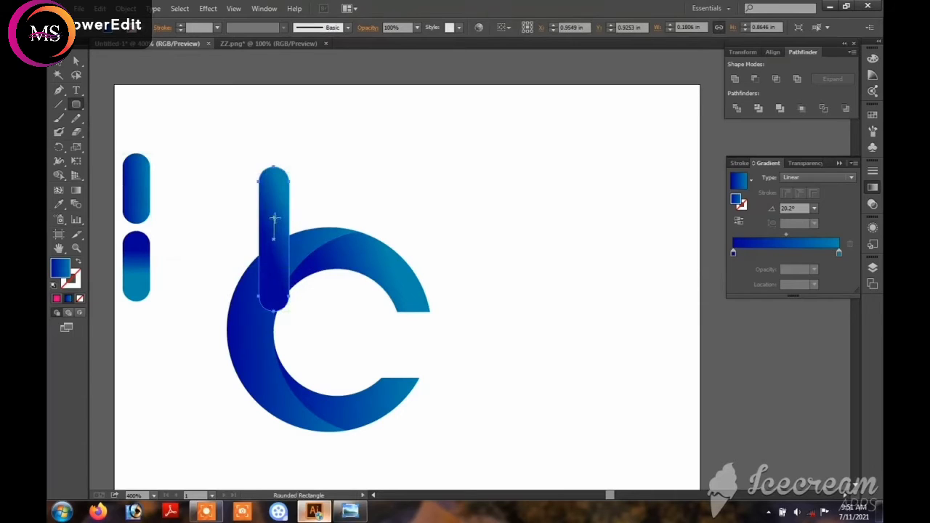
click(60, 64)
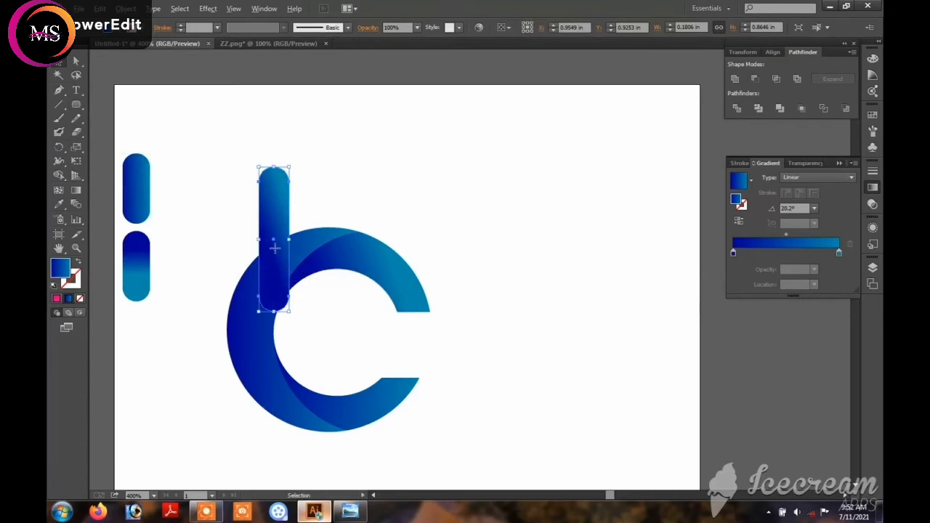
Shift the rounded bar slightly and add two copies to its right, each placed higher than the previous one.
drag(274, 249, 277, 210)
click(401, 234)
click(363, 208)
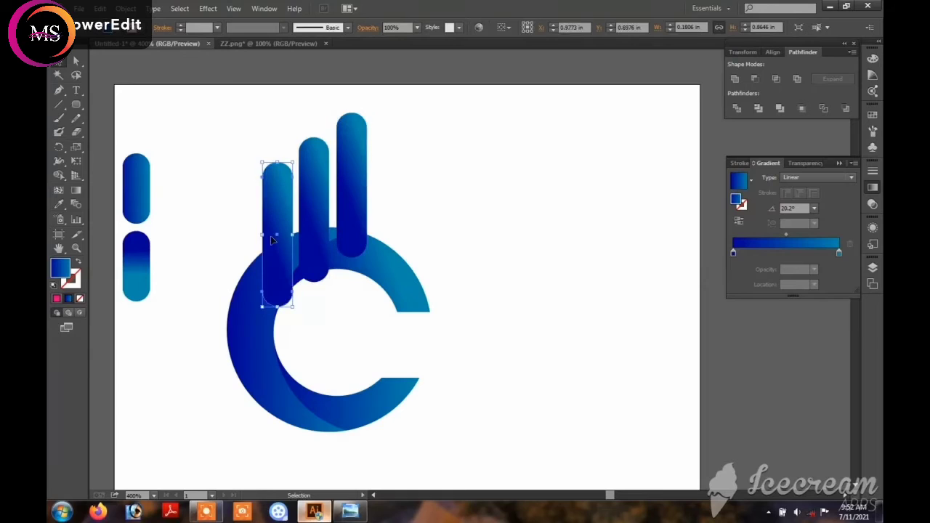
click(396, 225)
Stretch the right bar upward to about 0.93 in and extend the tops of the middle and left bars slightly.
click(354, 195)
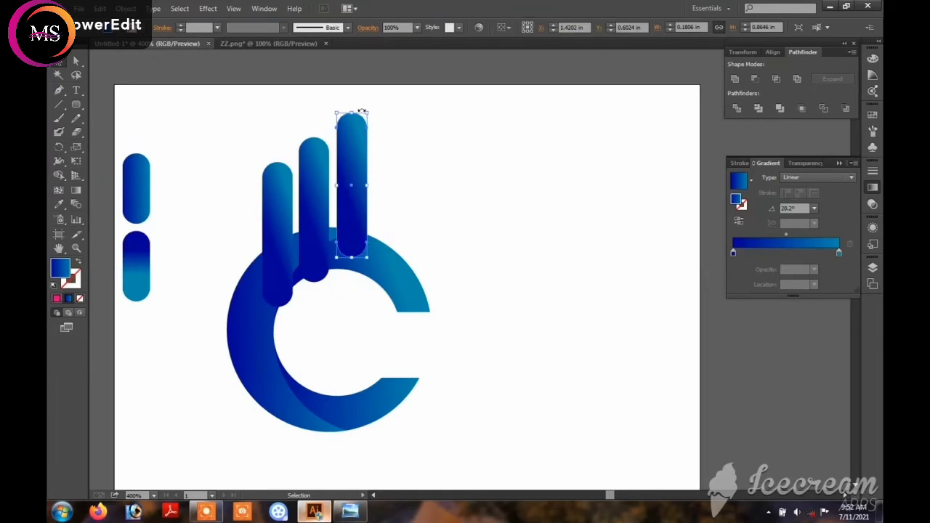
drag(352, 114, 351, 102)
click(313, 148)
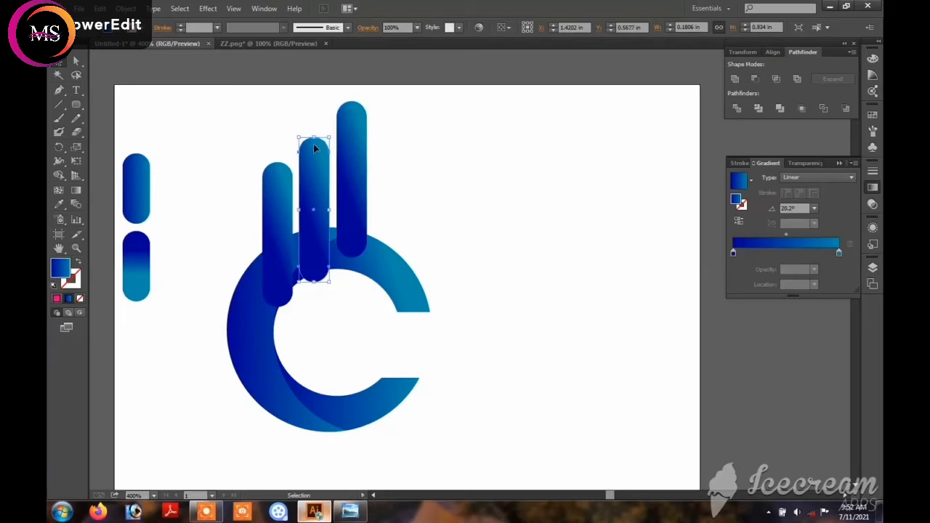
drag(314, 137, 315, 131)
click(281, 177)
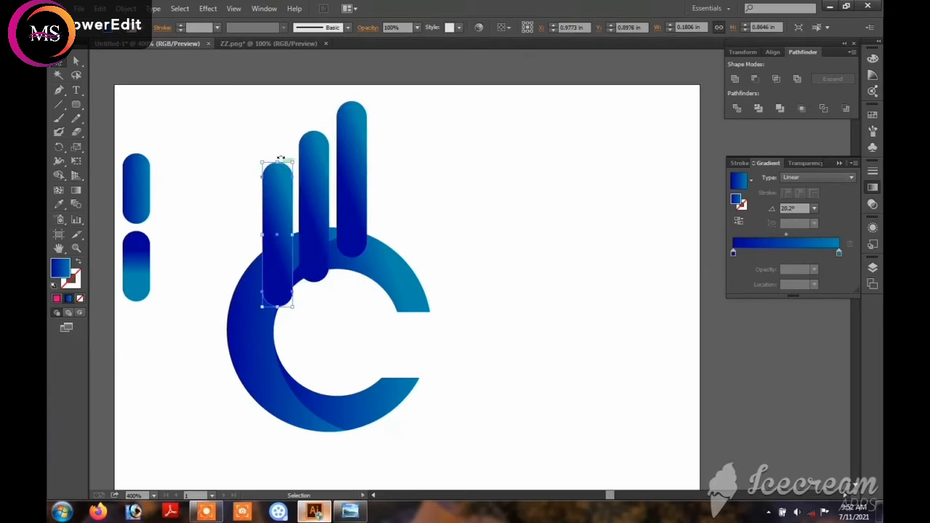
drag(282, 165, 281, 161)
click(444, 194)
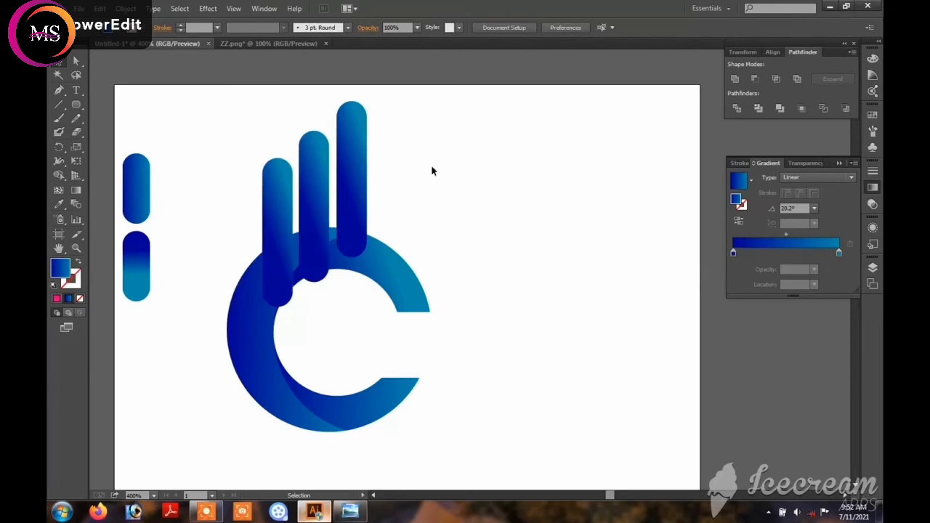
Group the left, upper and lower pieces of the C into a single object.
click(262, 332)
drag(492, 277, 271, 385)
click(439, 305)
click(266, 386)
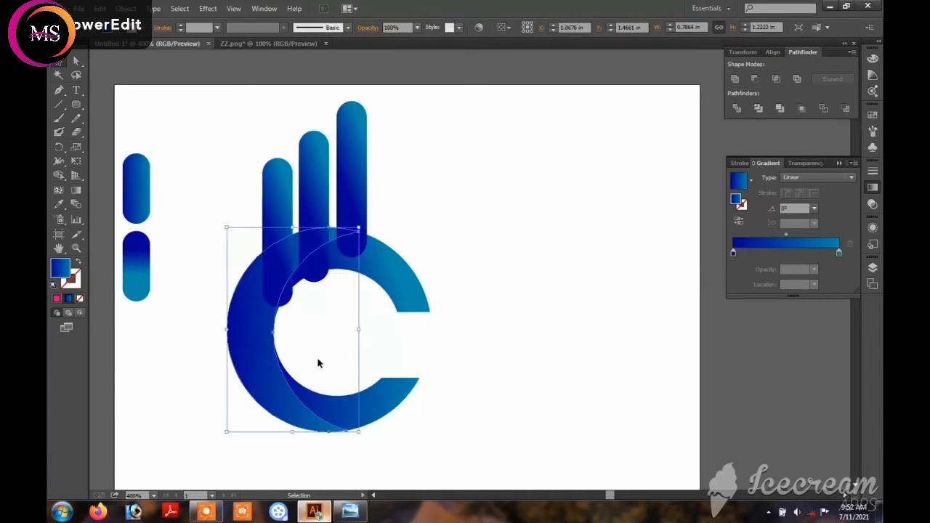
click(390, 370)
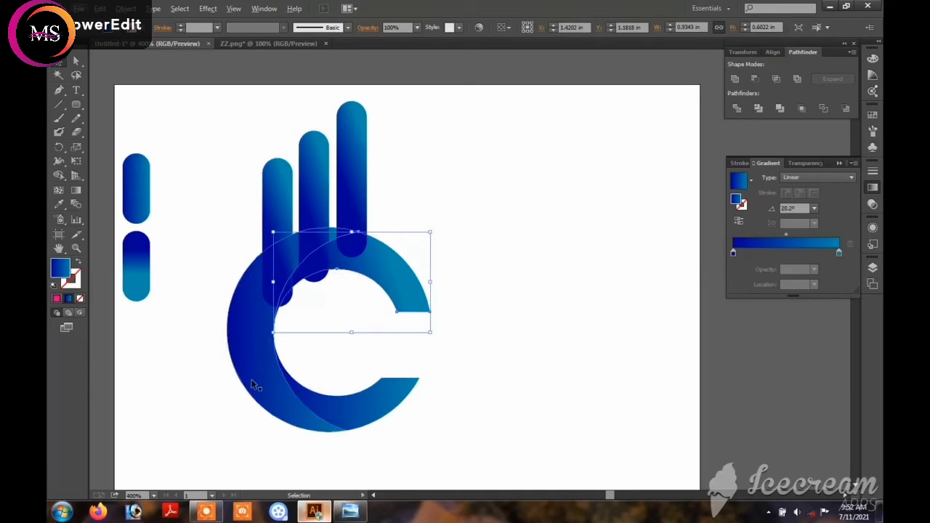
shift+click(269, 384)
right_click(357, 394)
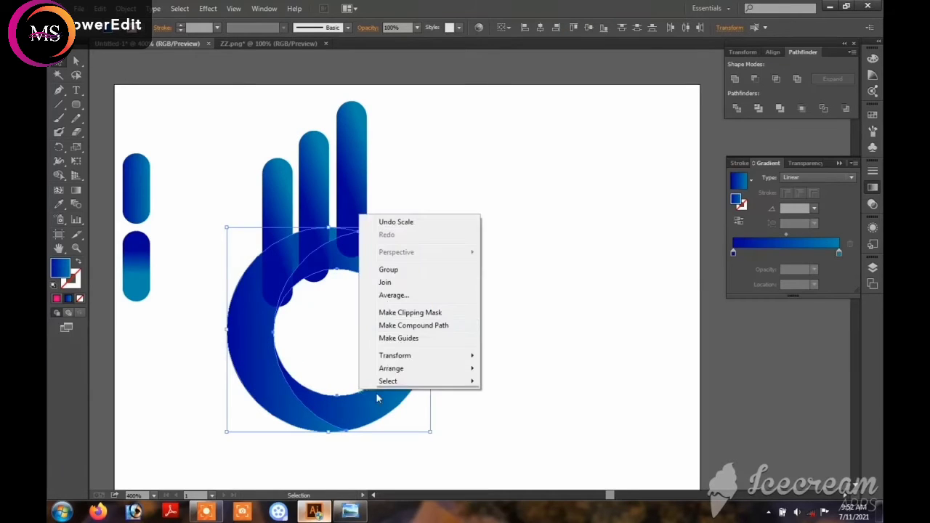
click(384, 268)
click(102, 331)
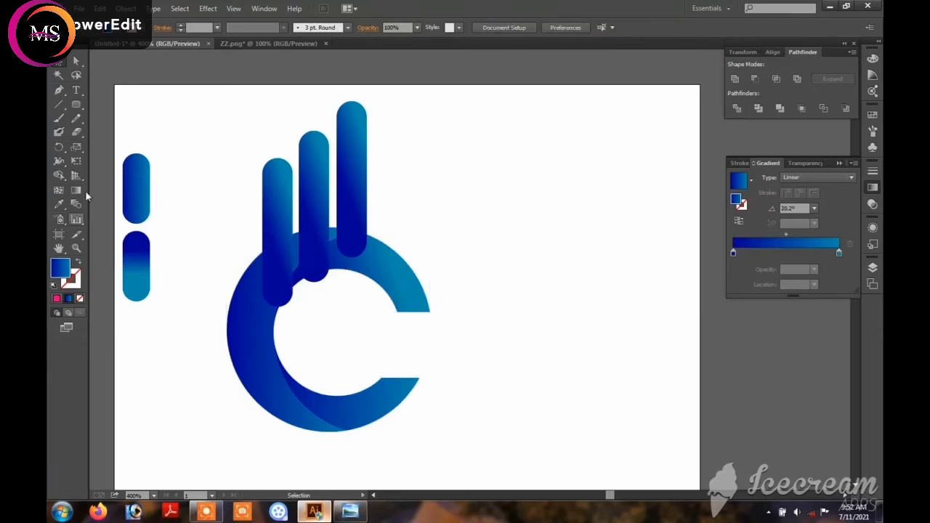
Draw a curved, unfilled Pen path across the three bars, following the upper outer edge of the C.
click(258, 255)
drag(373, 236, 449, 270)
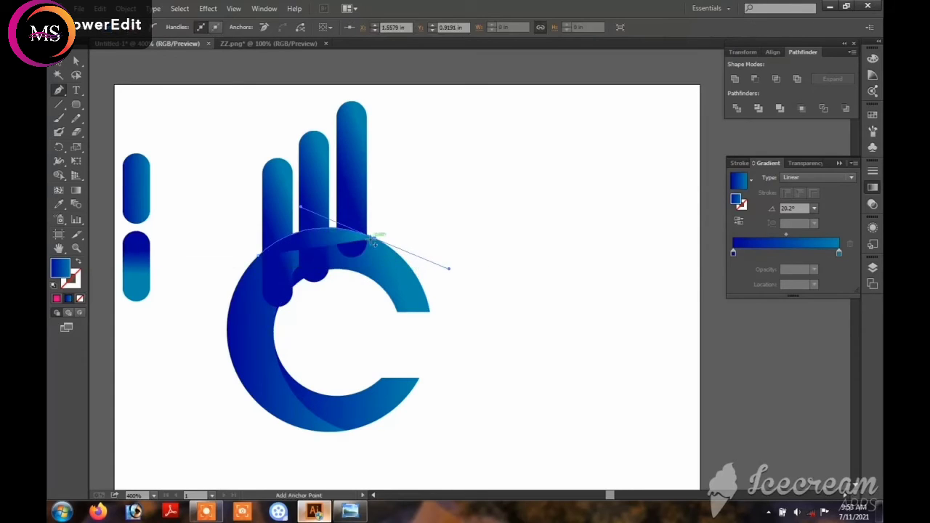
click(77, 265)
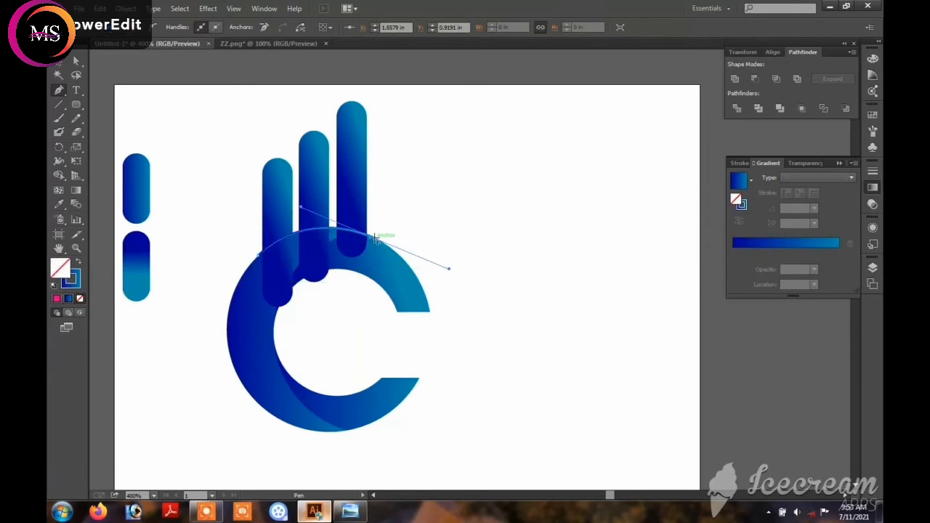
click(60, 61)
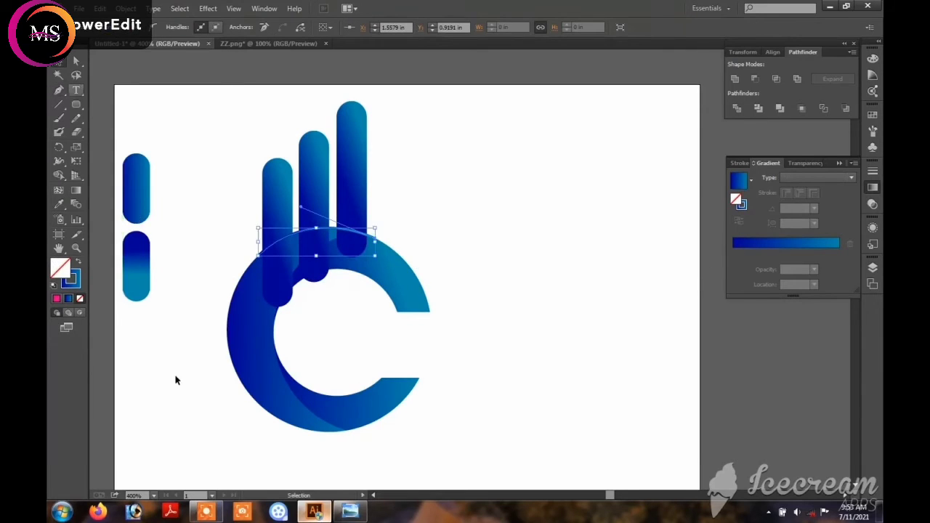
click(176, 380)
Move the C aside, divide the three bars along the curved path and ungroup the resulting pieces.
drag(258, 374, 363, 388)
drag(228, 214, 397, 242)
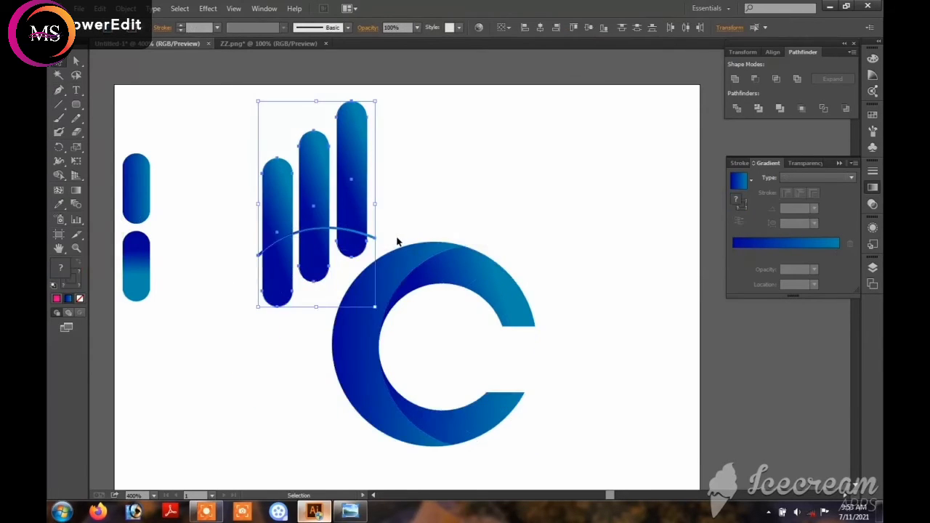
click(737, 109)
right_click(354, 219)
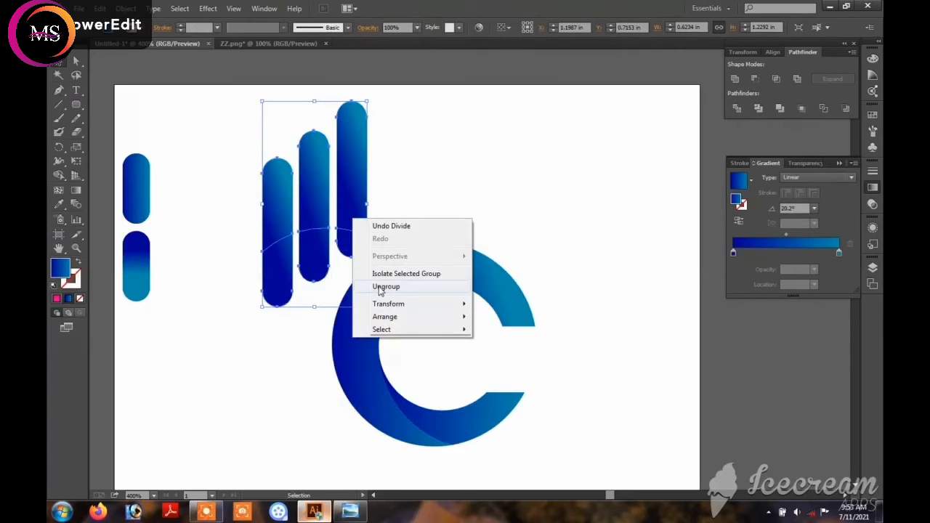
click(378, 288)
Delete the bar pieces below the curve and move the C back under the bars, leaving a thin gap.
click(348, 249)
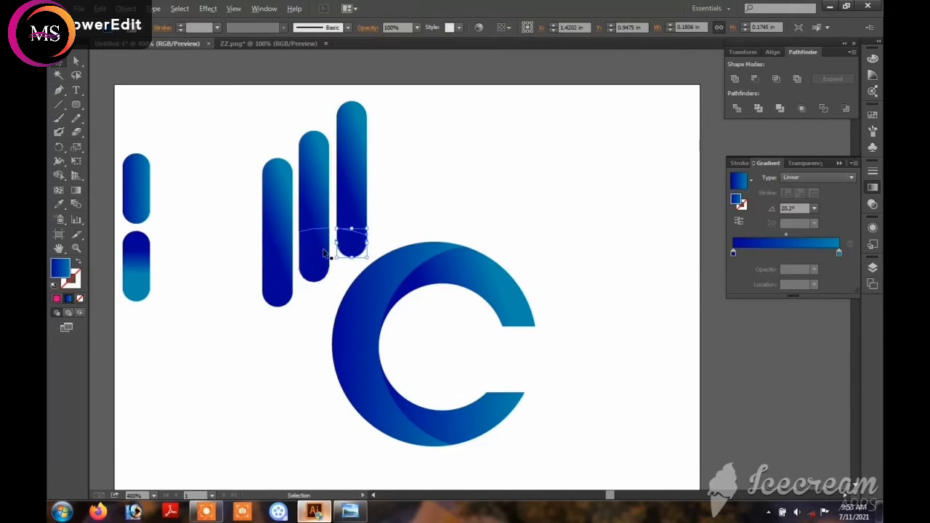
shift+click(306, 262)
shift+click(286, 269)
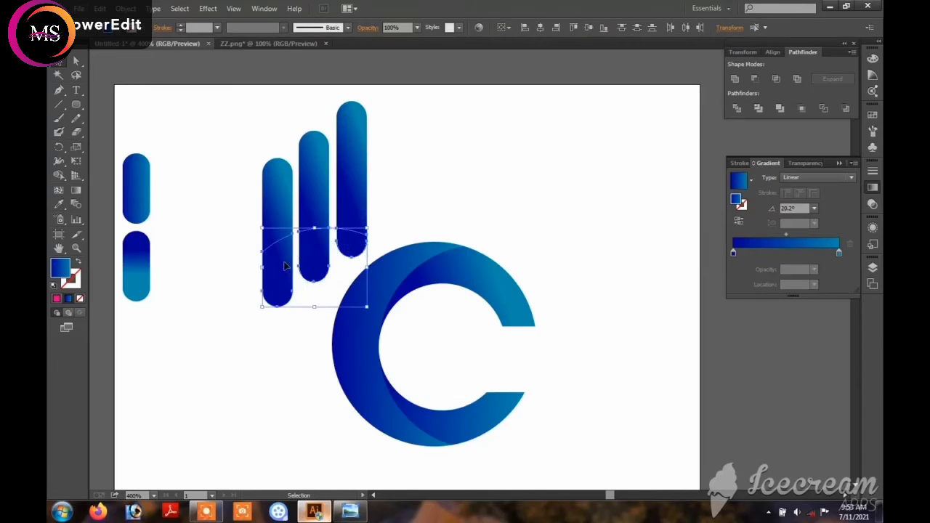
key(Delete)
drag(440, 270, 343, 261)
click(421, 258)
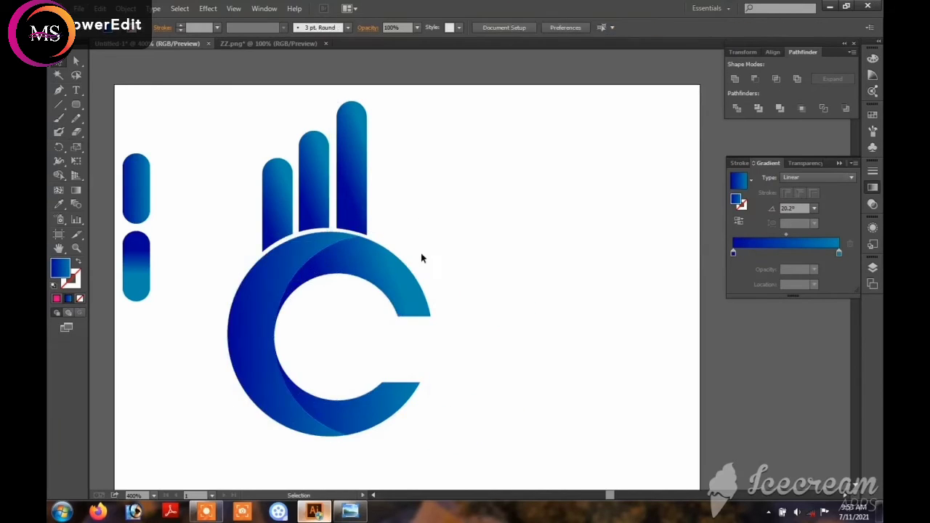
Draw an ellipse about 0.30 by 0.34 in beside the logo and add three overlapping copies in a cloud shape.
drag(75, 104, 117, 133)
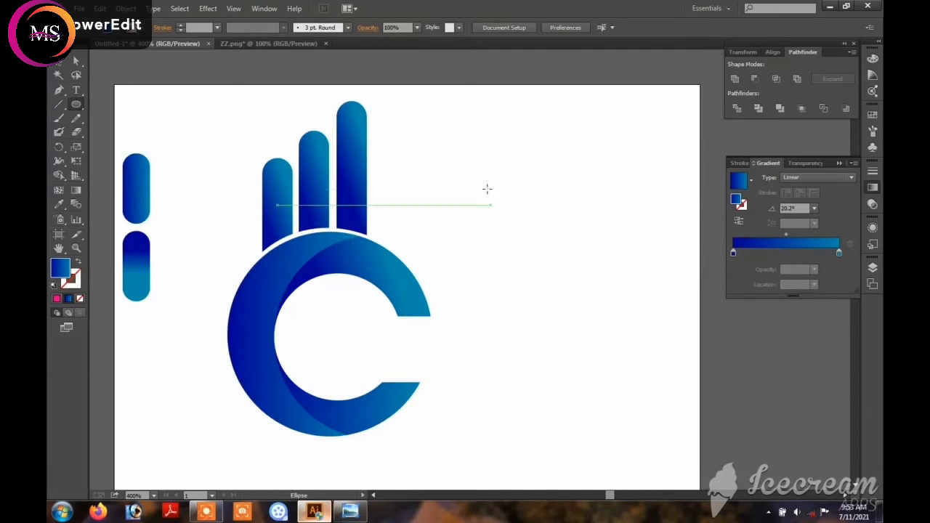
drag(487, 189, 537, 248)
key(v)
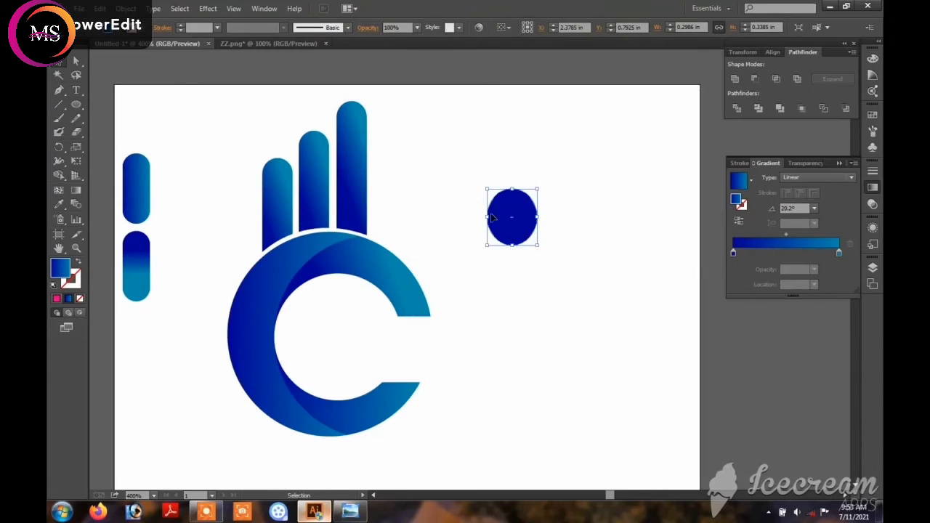
drag(514, 241, 586, 250)
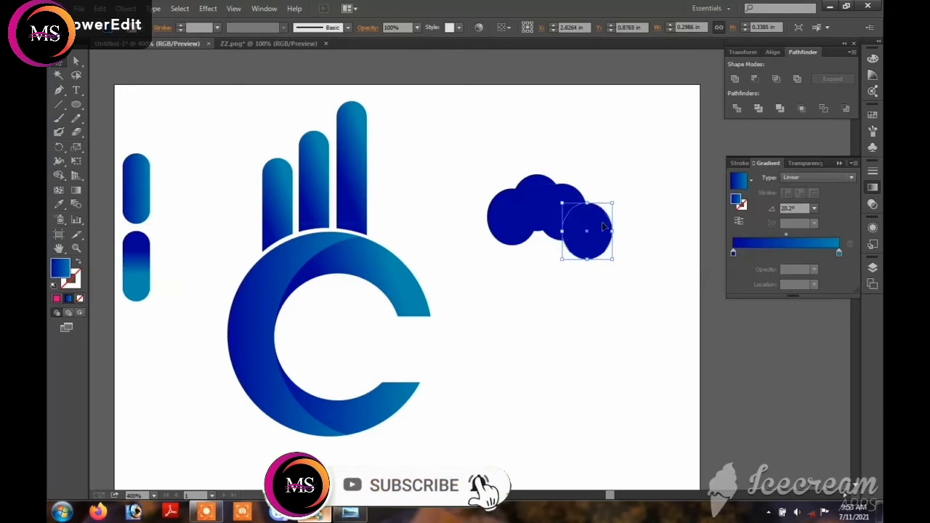
Draw a rectangle about 1.17 by 0.30 in over the lower part of the overlapping ellipses.
click(77, 104)
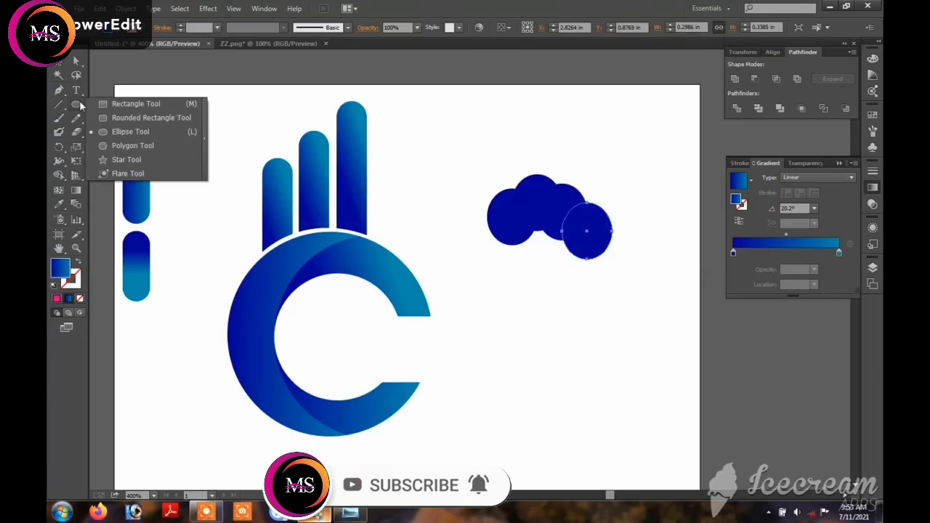
click(131, 104)
drag(461, 208, 658, 259)
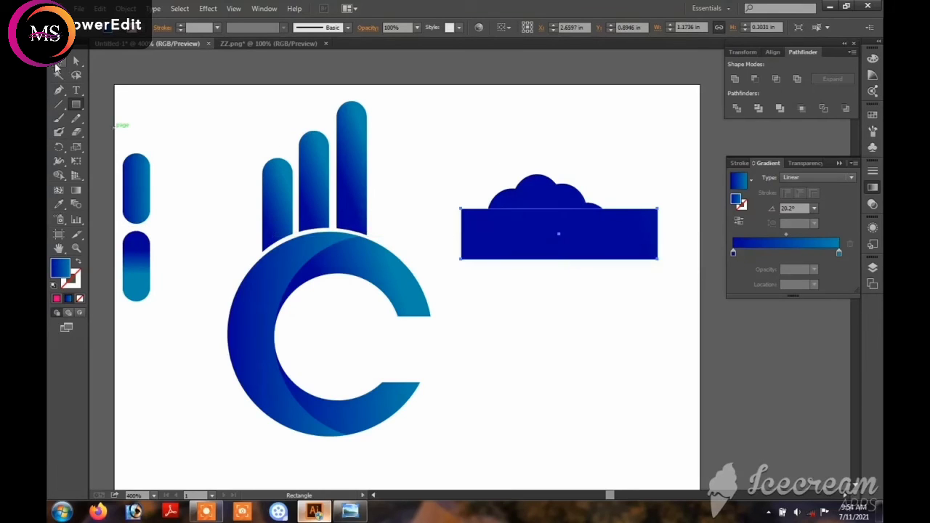
Divide the ellipses and the rectangle where they overlap and ungroup the resulting pieces.
click(59, 62)
drag(491, 155, 565, 236)
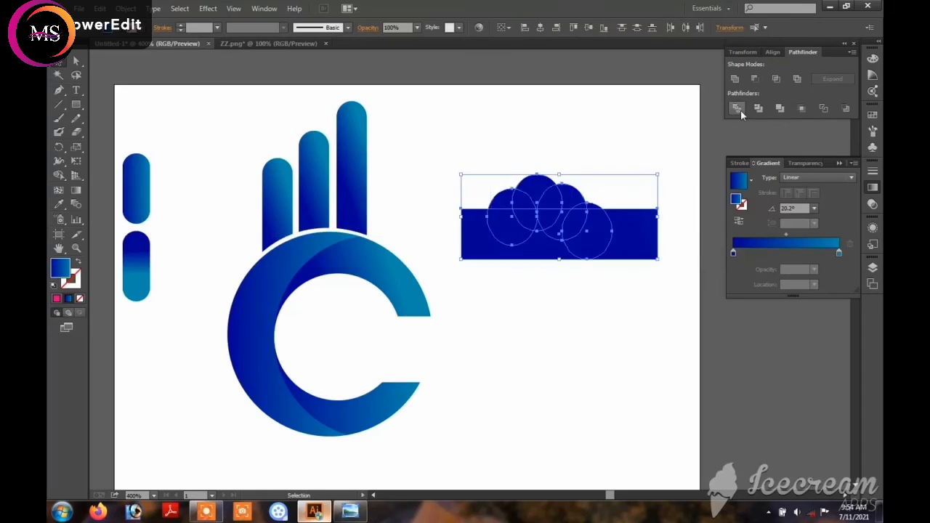
click(737, 108)
right_click(574, 236)
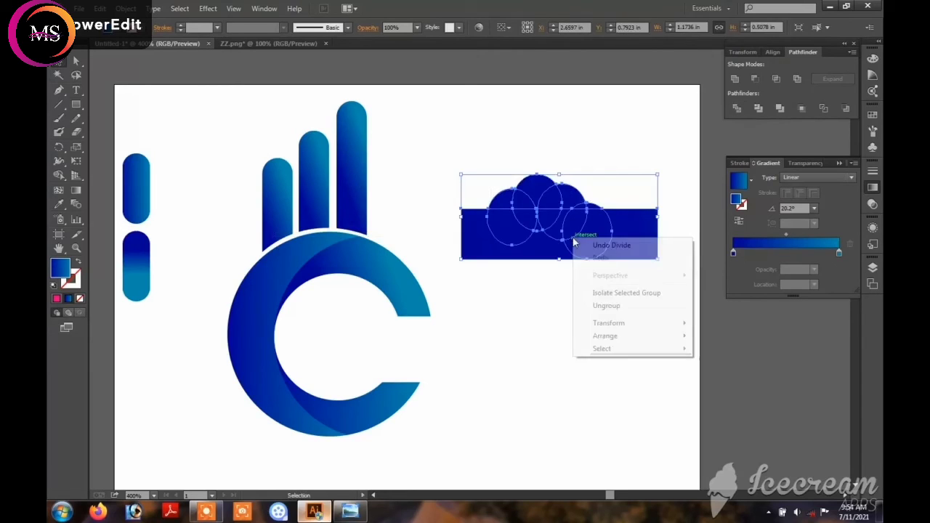
click(605, 305)
Group the ellipse pieces above the rectangle's upper edge into one flat-bottomed cloud.
click(468, 175)
drag(556, 197, 615, 207)
right_click(565, 198)
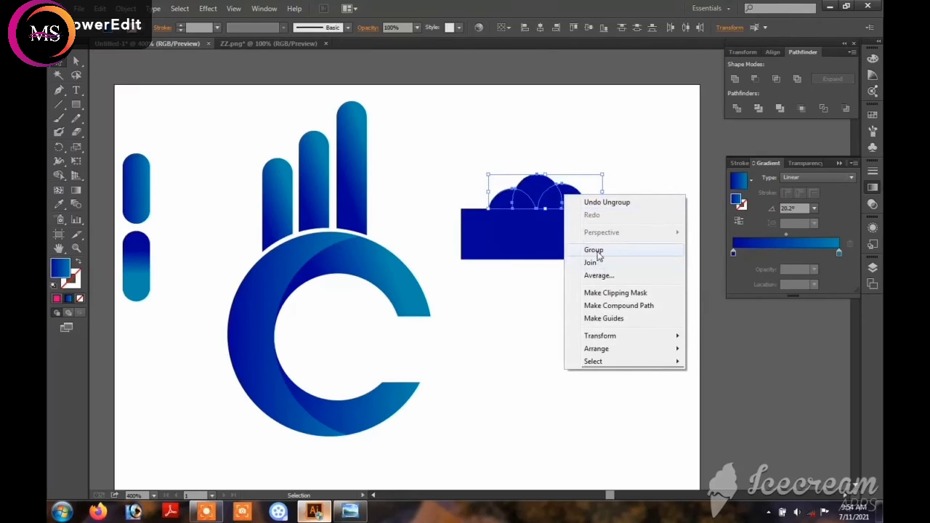
click(601, 247)
Move the cloud inside the lower part of the C and delete the leftover rectangle and ellipse pieces.
click(584, 292)
drag(560, 197, 388, 362)
click(430, 355)
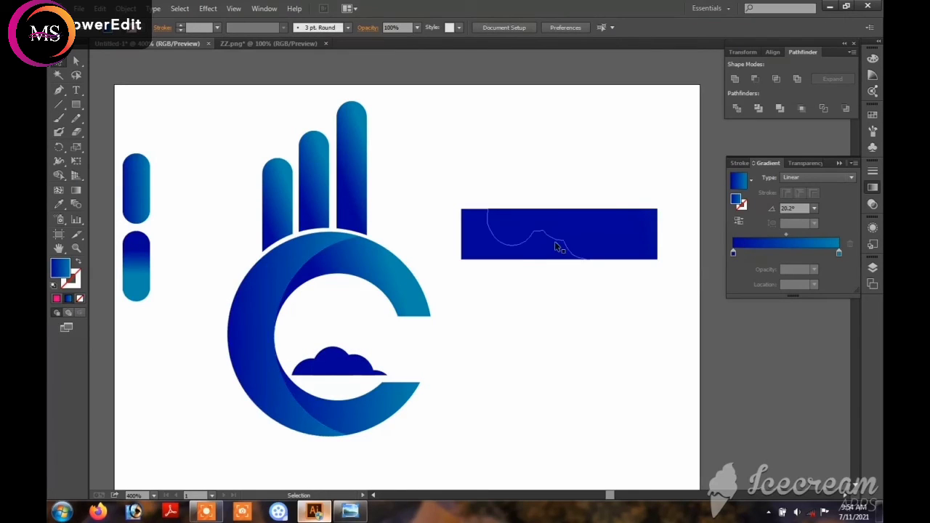
drag(457, 160, 651, 280)
key(Delete)
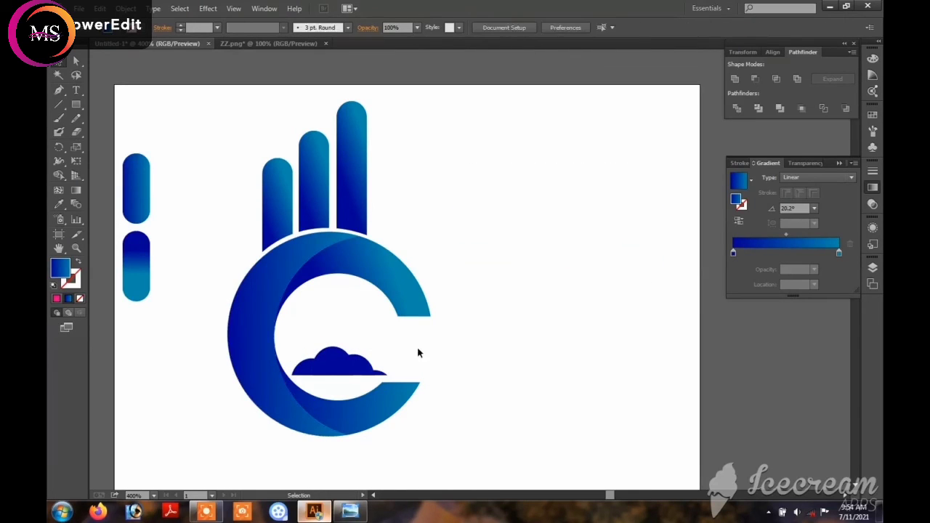
Add the text "COMPANY NAME" starting in the opening of the C and move it slightly down.
click(75, 90)
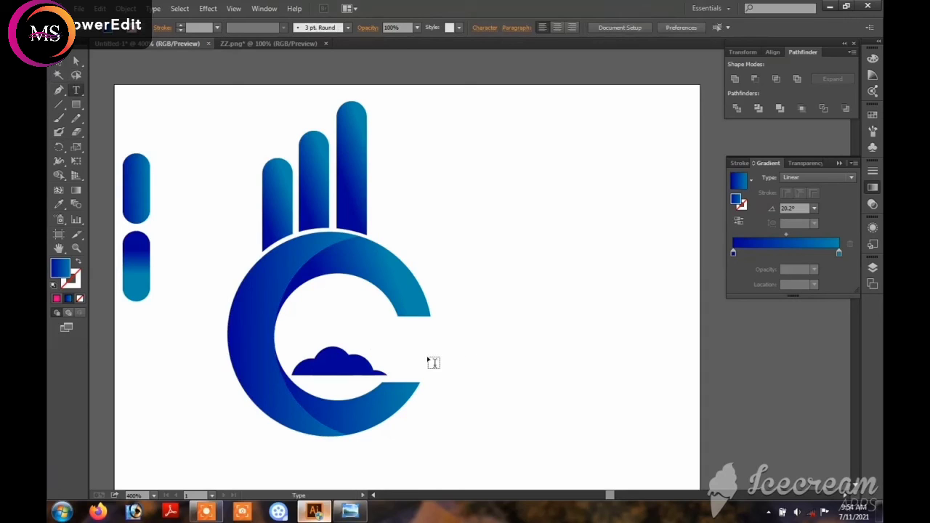
click(433, 385)
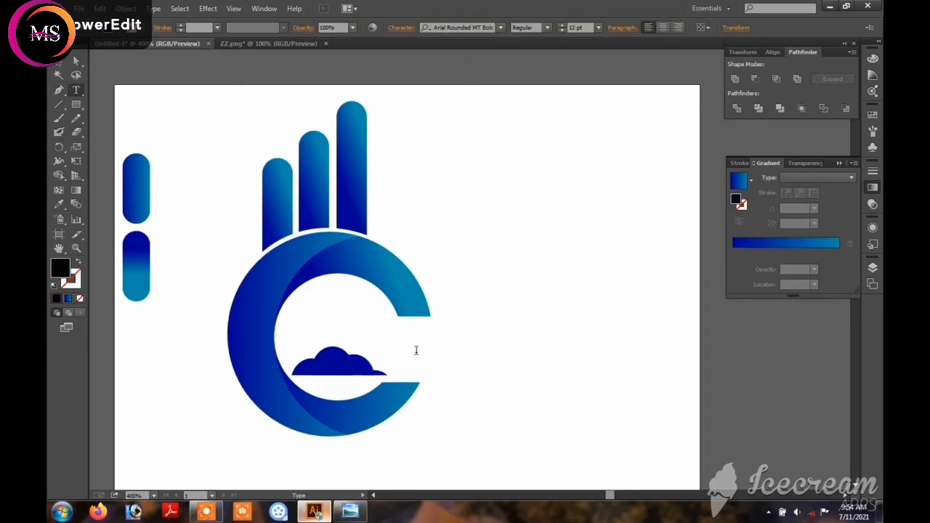
text(CO,)
key(BackSpace)
text(M)
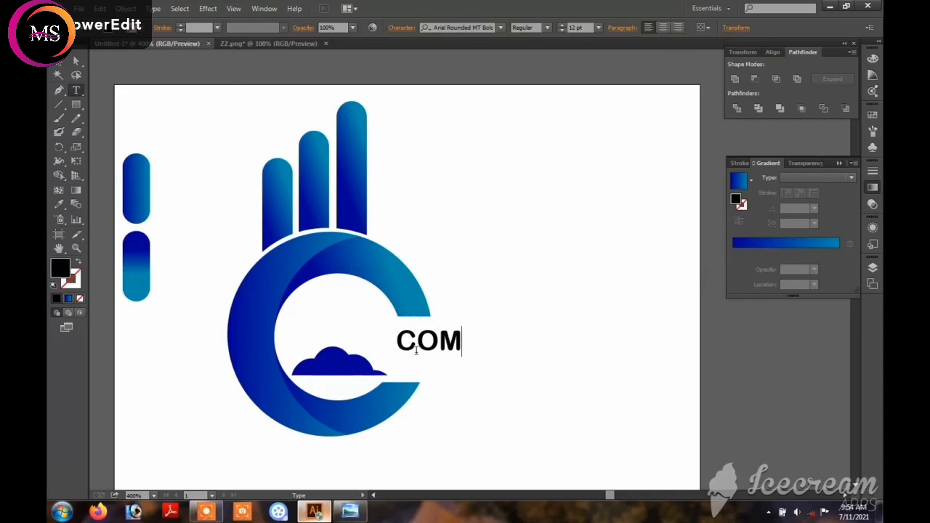
text(PANY)
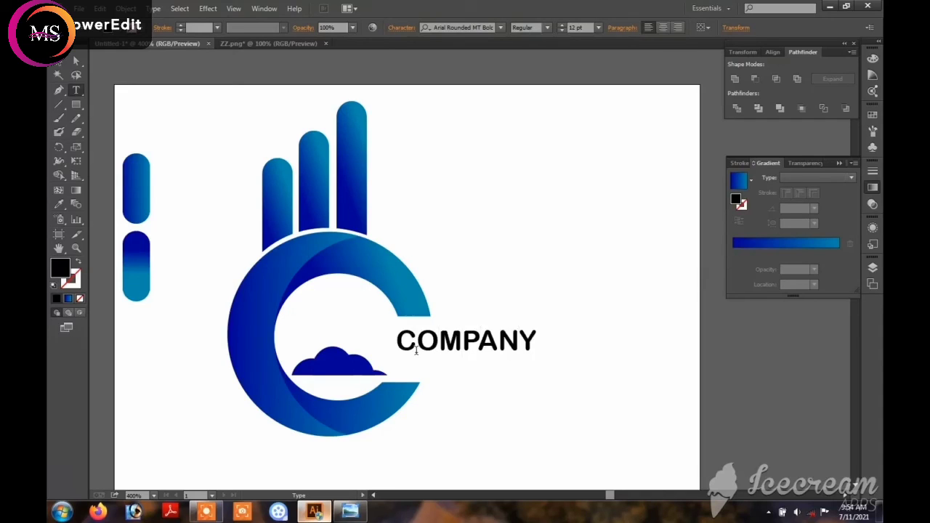
text( NAME)
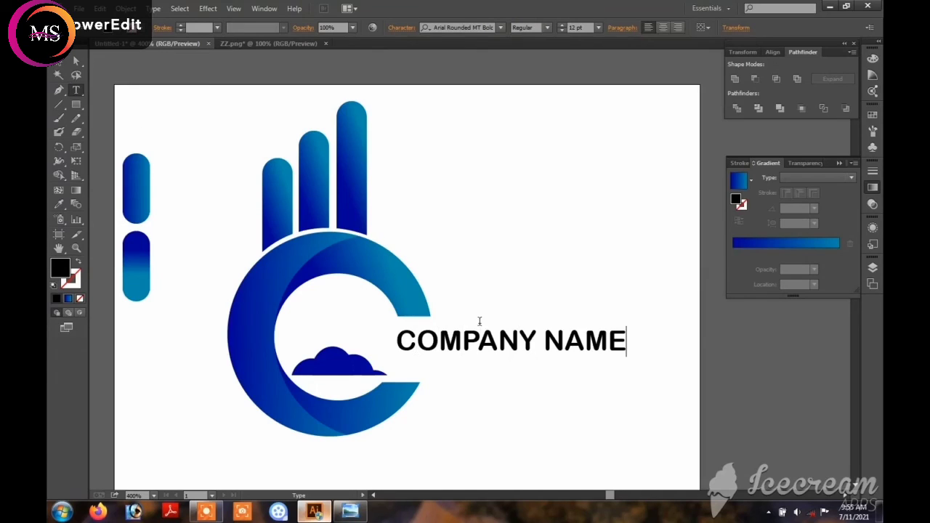
key(Escape)
drag(561, 331, 558, 356)
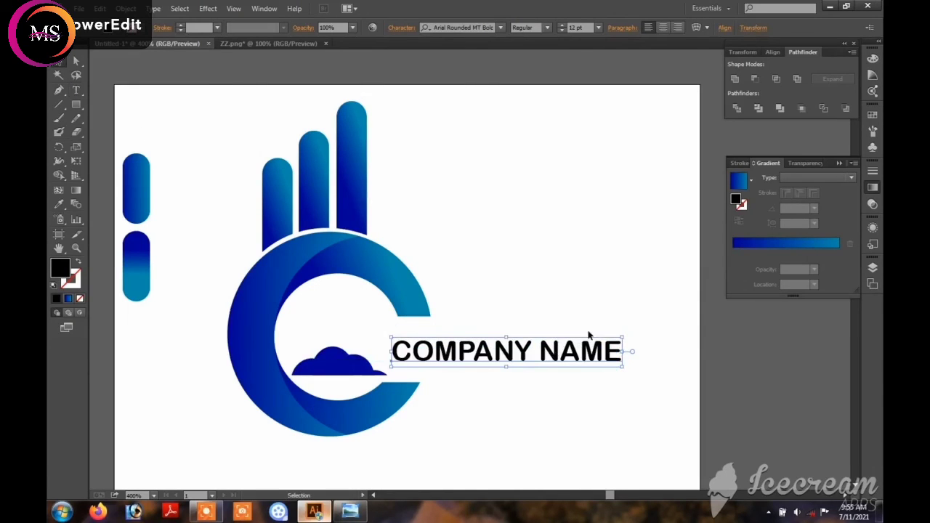
Set the company name's font to Bernard MT Condensed, then widen and reposition the text beside the cloud.
click(500, 27)
click(585, 261)
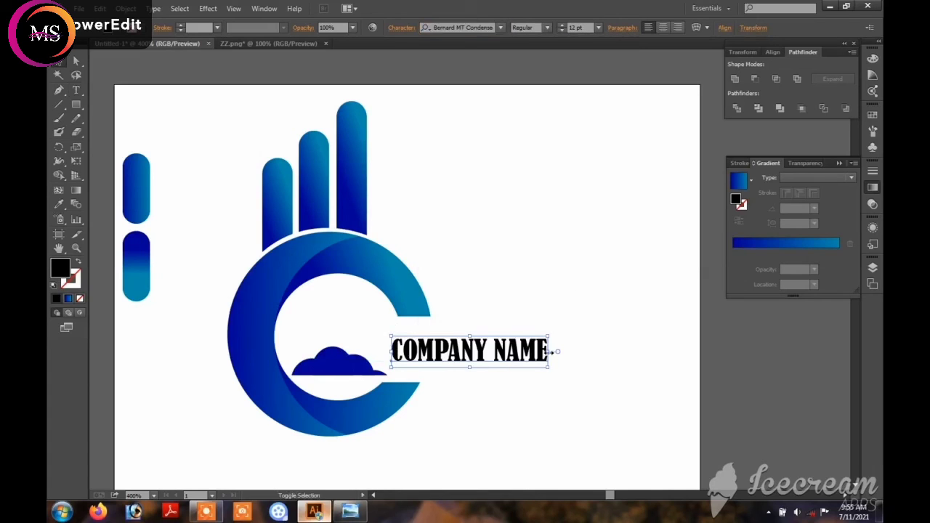
drag(550, 352, 579, 352)
mouse_move(509, 353)
mouse_down()
mouse_move(558, 371)
mouse_move(546, 354)
mouse_move(508, 348)
mouse_up()
click(527, 300)
click(514, 281)
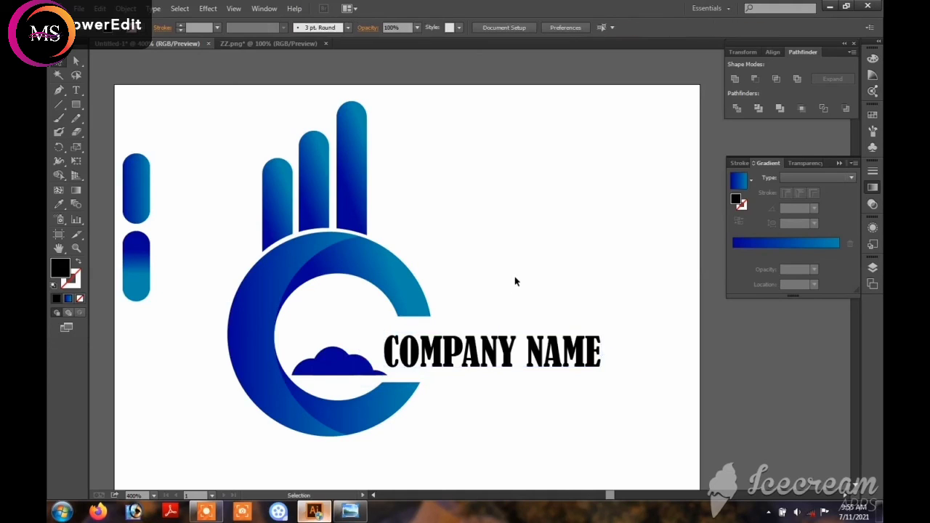